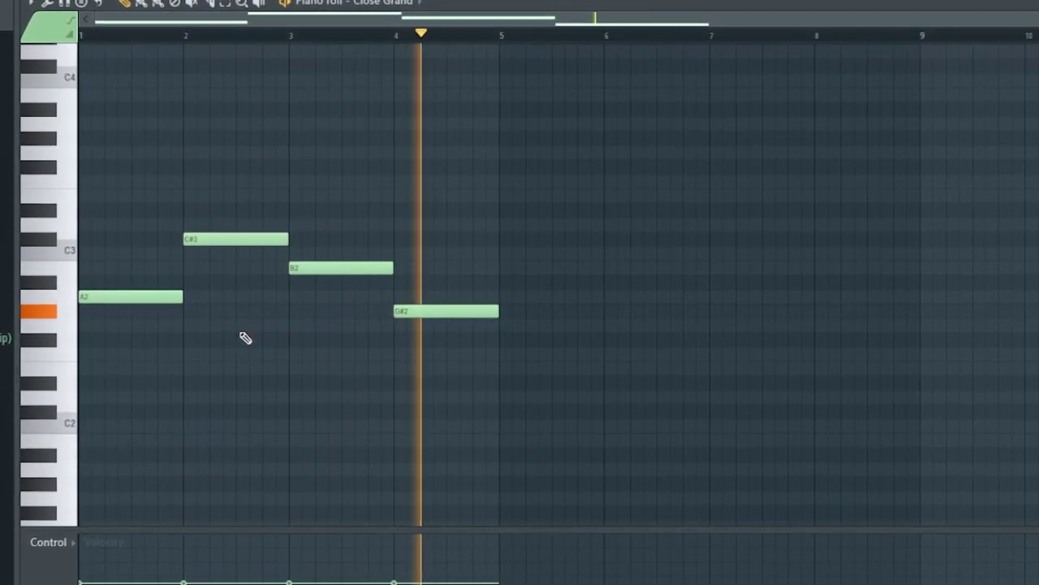
- Duplicate the four-note bass line into bars 5 to 8 and add one-bar D#5 notes above it in bars 3 and 4
ctrl+drag(149, 186, 652, 466)
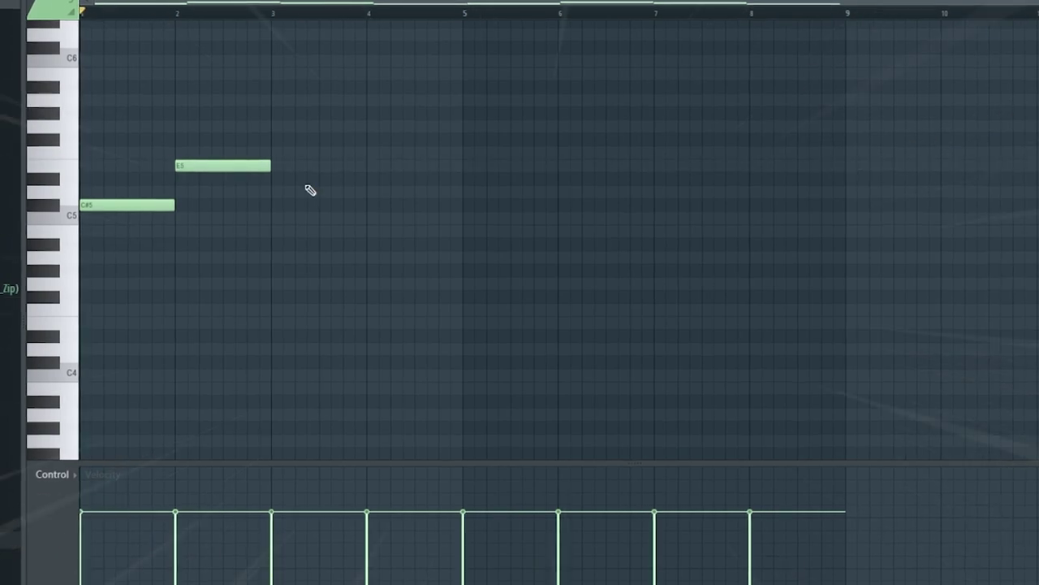
key(space)
click(294, 179)
click(398, 180)
key(space)
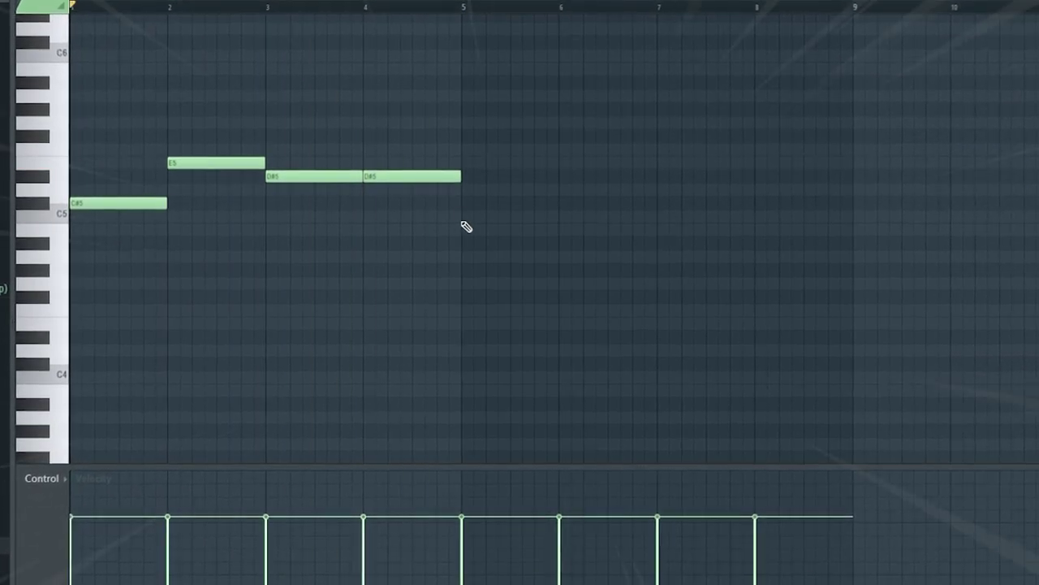
- Repeat the upper note line in bars 5 to 8 with C#5, E5, D#5 and D#5, and play it back
click(565, 161)
click(657, 176)
click(759, 176)
key(space)
scroll(520, 253, down, 1)
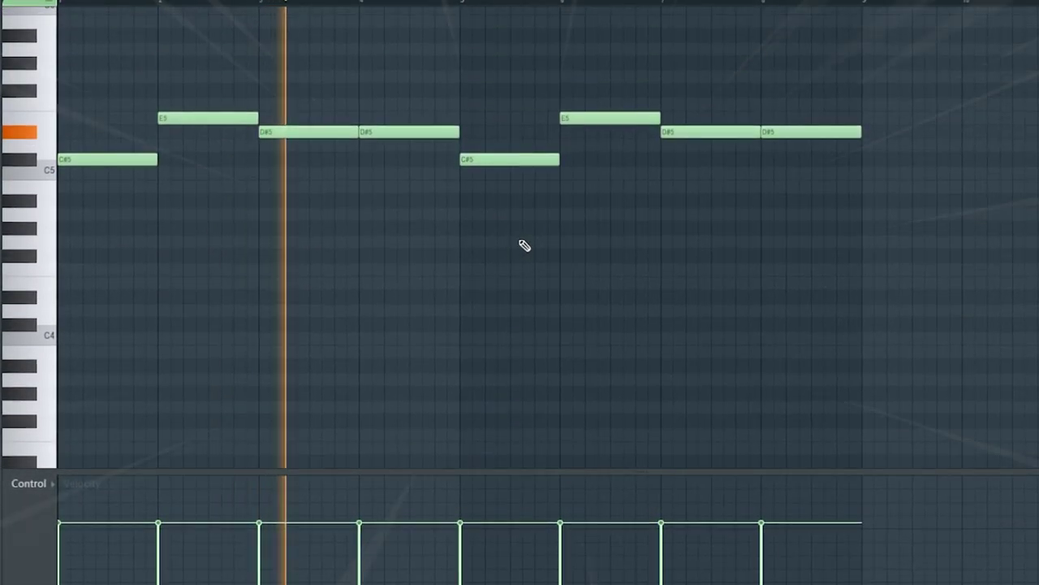
- Start a melody above the chords in bar 1 with a shortened C#6 note followed by a short B6
scroll(523, 244, up, 1)
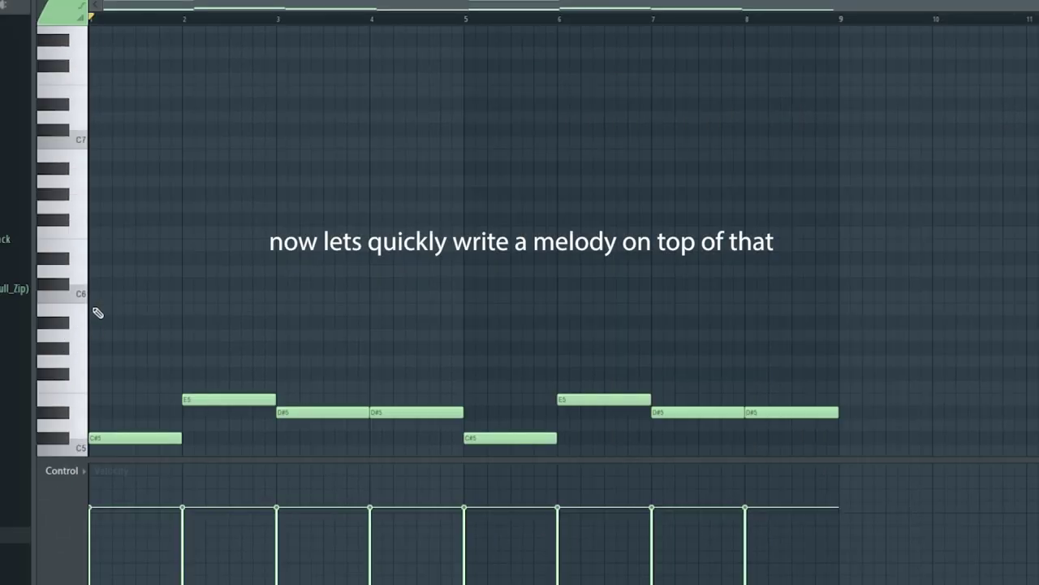
drag(111, 294, 109, 279)
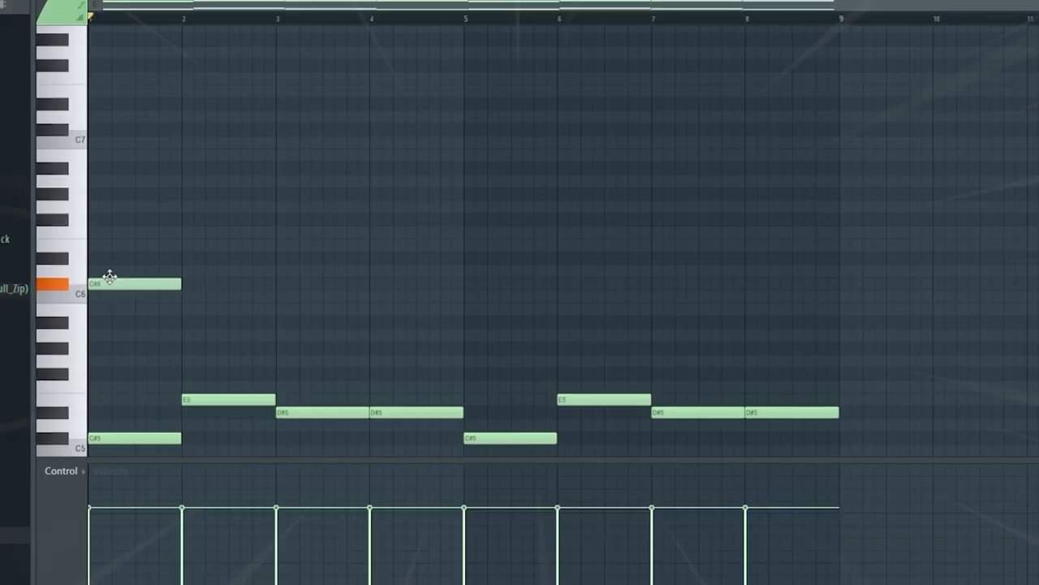
drag(180, 283, 101, 284)
scroll(110, 280, up, 2)
key(space)
key(space)
click(134, 155)
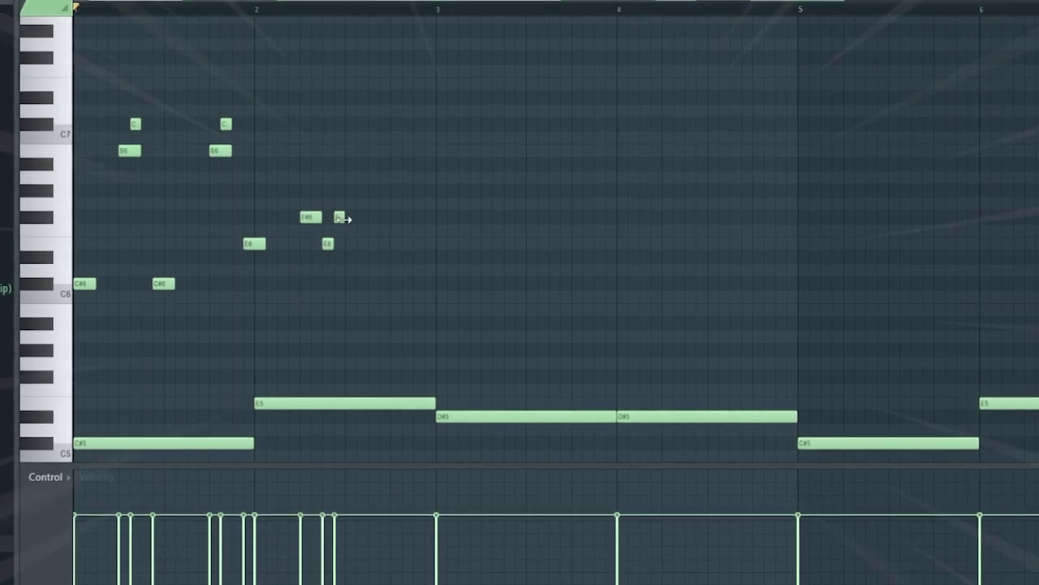
- Continue the melody from the end of bar 2 through bar 3 with short D#6, E6, D#6, B6, C#7 and F#6 notes
drag(307, 220, 289, 225)
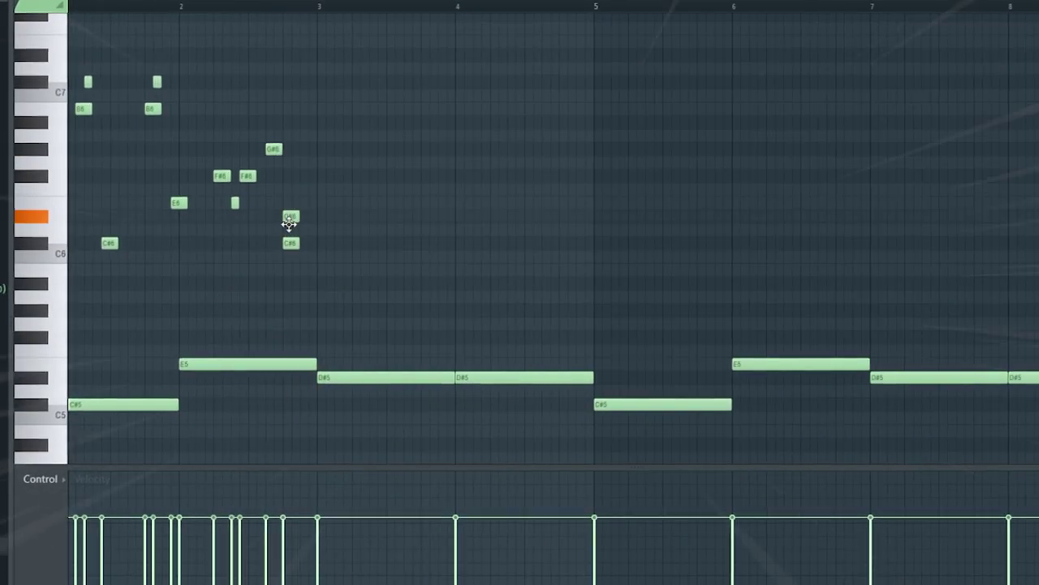
click(321, 216)
key(space)
scroll(406, 219, up, 1)
click(356, 147)
click(368, 121)
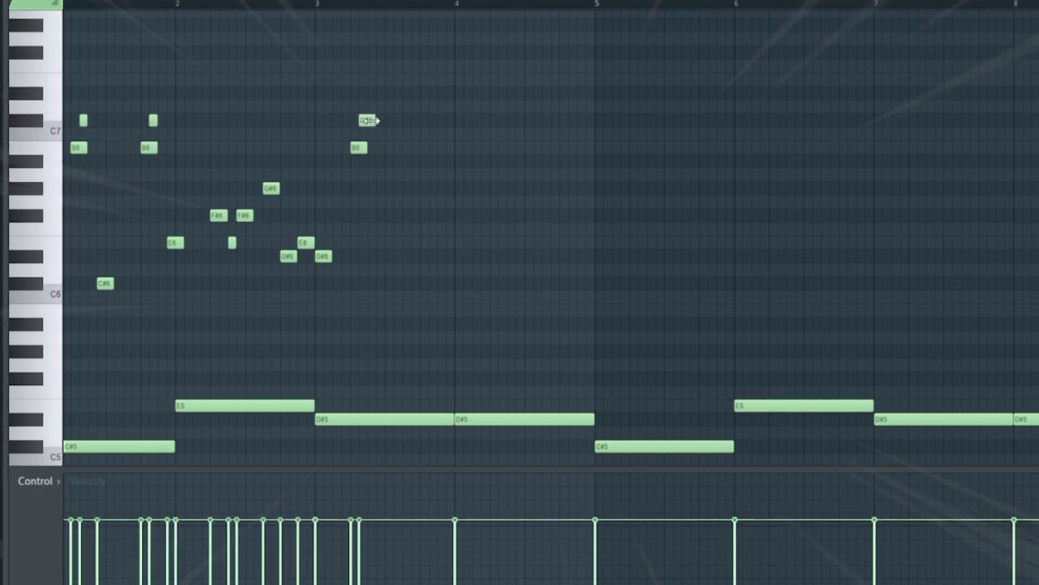
click(405, 210)
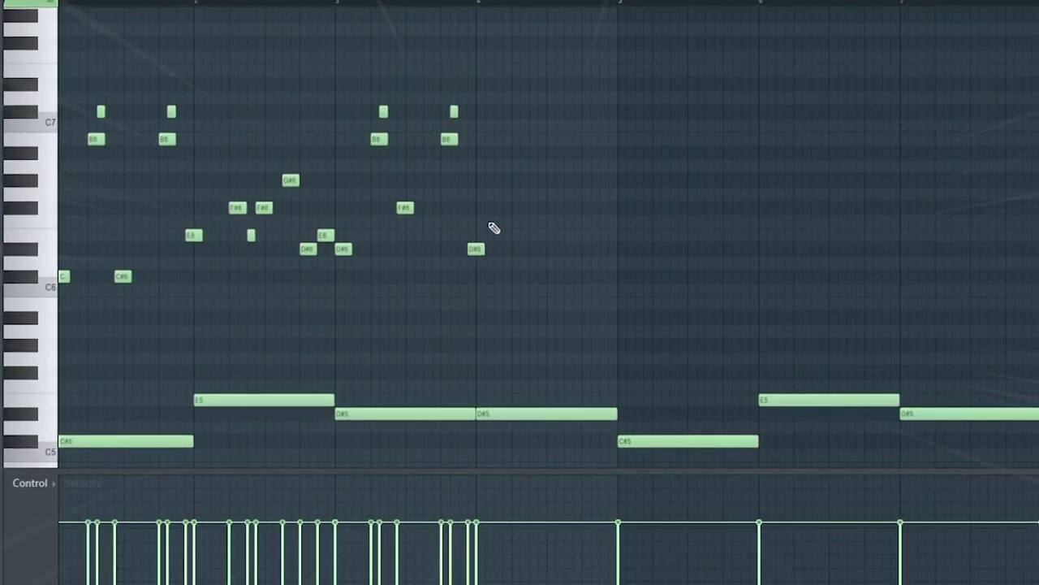
- Finish the melody phrase in bar 4 with short F#6, E6, F#6, G#6, B6 and G#6 notes
drag(530, 208, 538, 208)
key(space)
drag(489, 193, 552, 246)
drag(498, 207, 515, 207)
key(space)
click(559, 179)
click(580, 150)
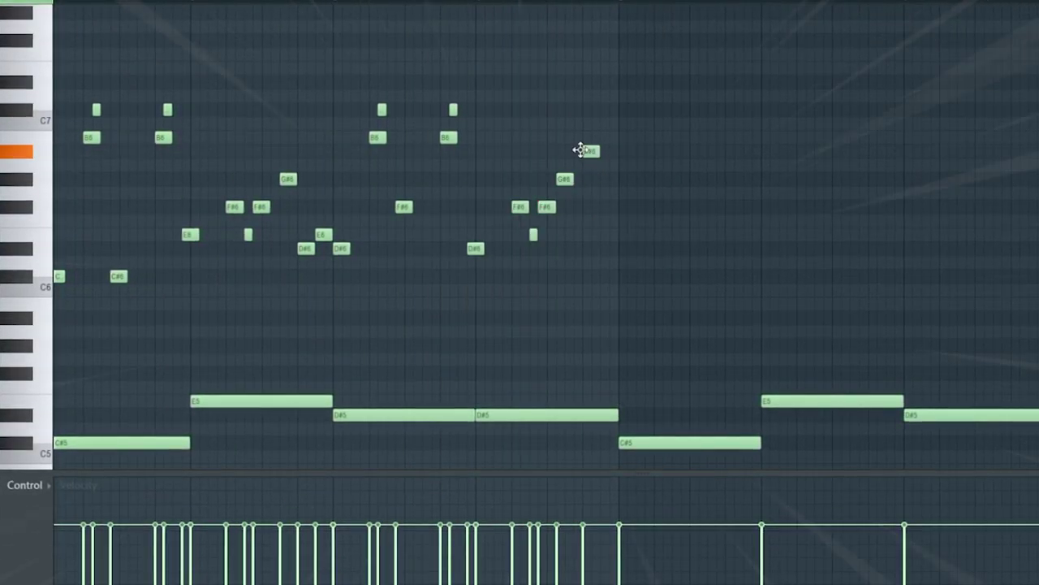
scroll(589, 279, down, 1)
key(space)
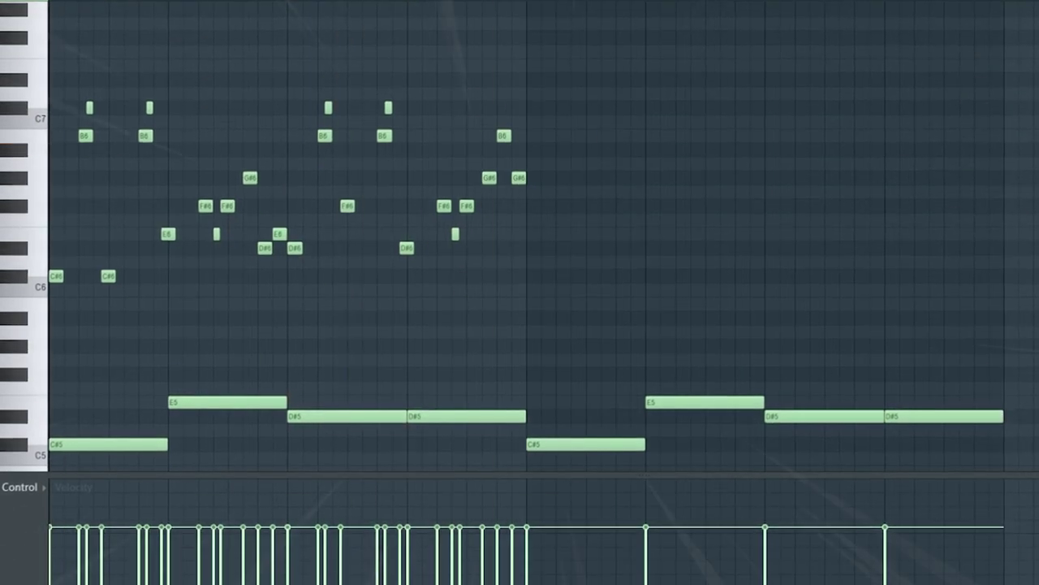
- Duplicate the four-bar melody into bars 5 to 8 and play back the result
drag(54, 48, 555, 302)
drag(56, 278, 532, 279)
key(space)
ctrl+click(326, 334)
scroll(327, 334, down, 1)
scroll(548, 366, up, 1)
scroll(566, 341, down, 1)
key(space)
- Vary the duplicated melody notes at the end of bar 6 and the start of bar 7
scroll(584, 271, up, 1)
mouse_move(554, 236)
mouse_down()
mouse_move(687, 195)
mouse_move(622, 199)
mouse_up()
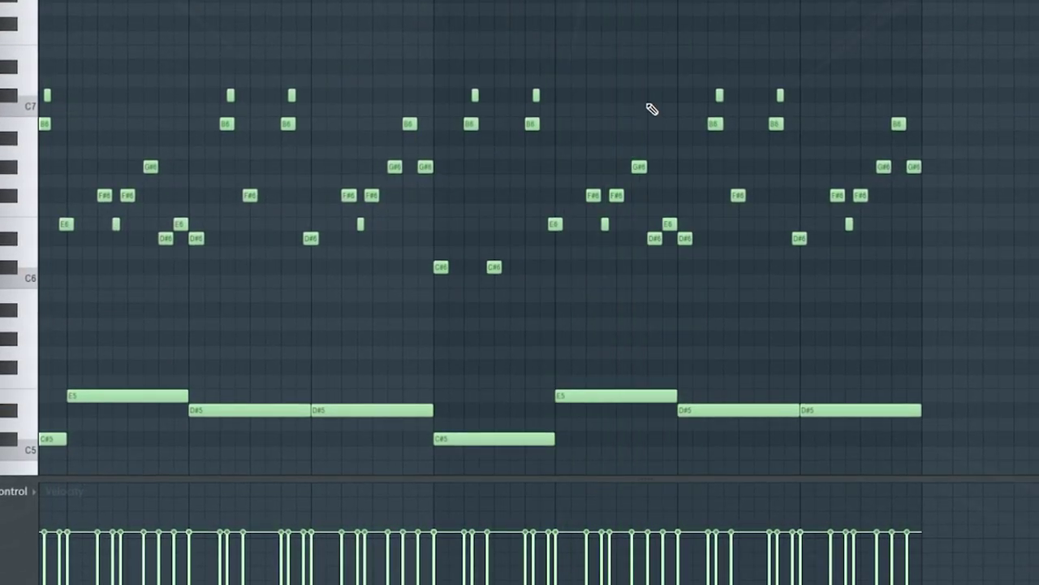
drag(678, 113, 747, 139)
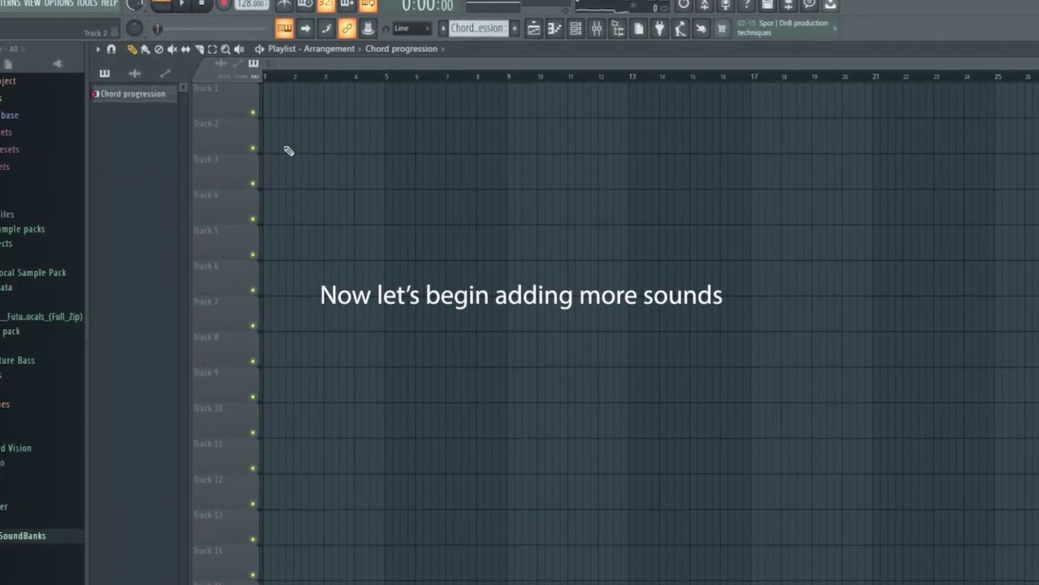
- Open the Chord progression pattern in the piano roll and copy the low bass notes across bars 1 to 8
double_click(143, 98)
scroll(312, 168, up, 3)
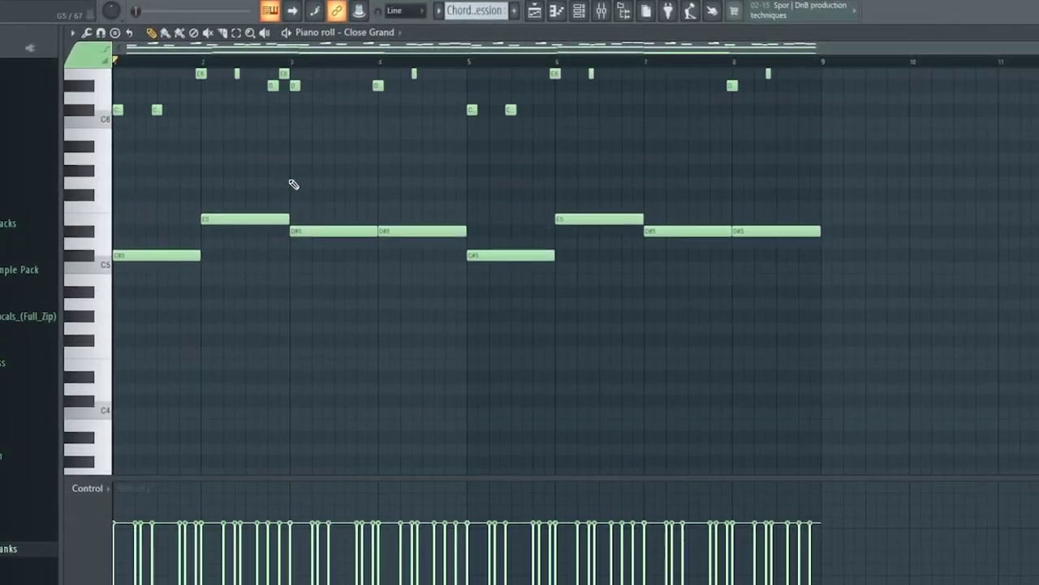
scroll(293, 183, up, 4)
scroll(292, 188, down, 10)
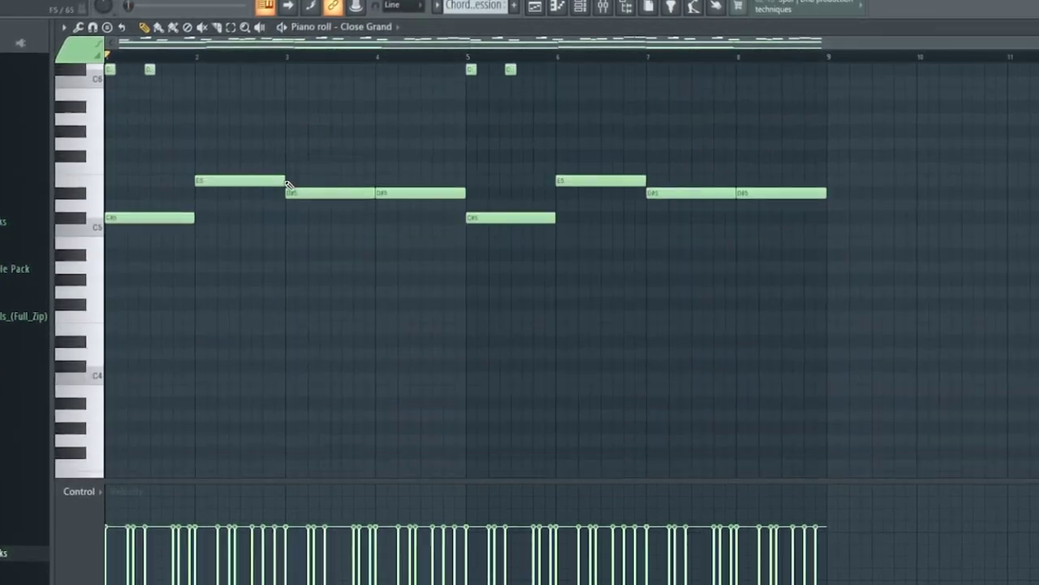
drag(154, 204, 828, 430)
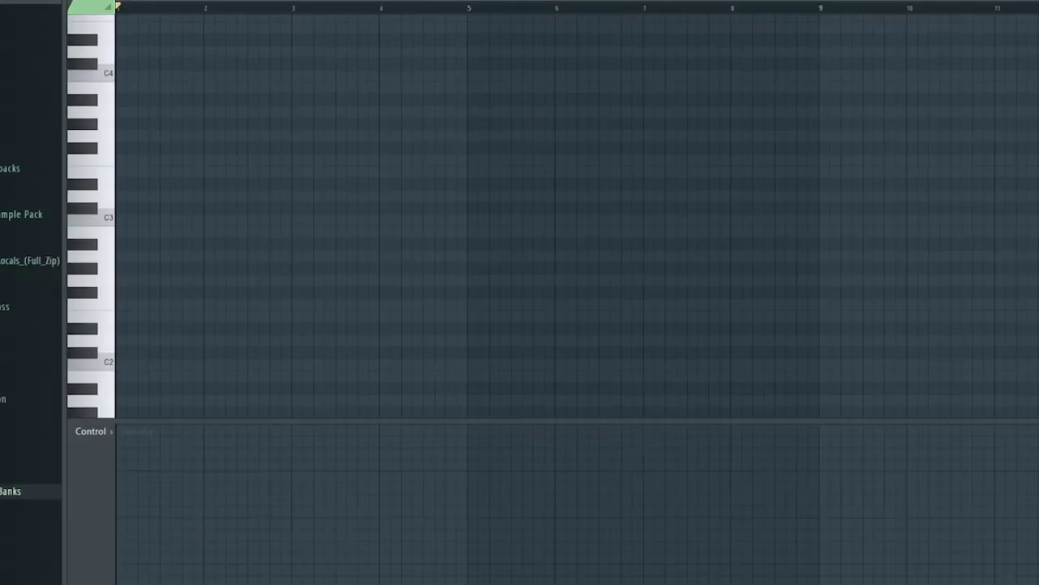
- Add a Serum channel with the HARD MID BASS preset, paste the copied bass notes into it and play the bassline
key(F6)
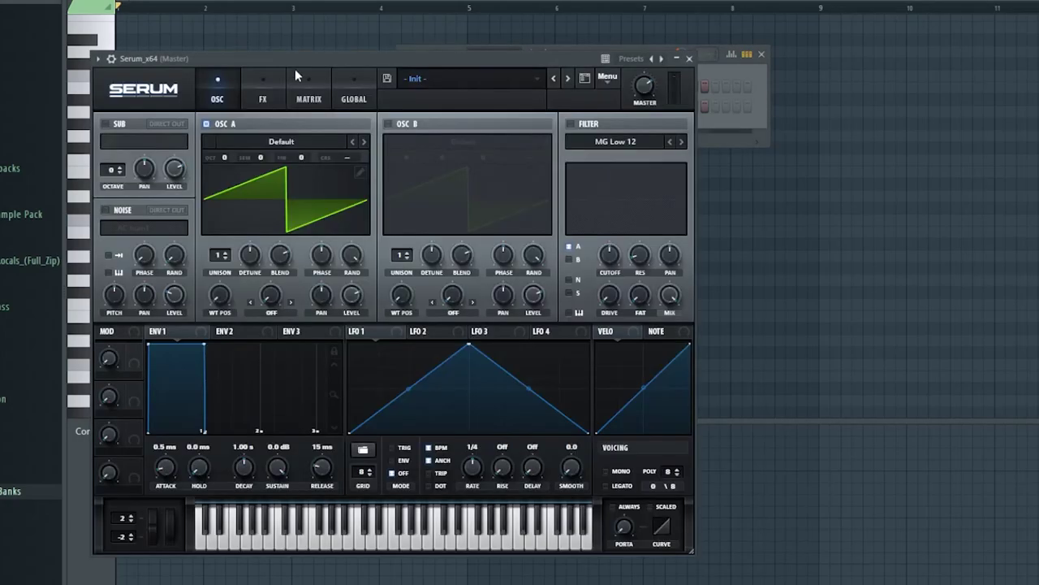
drag(295, 70, 371, 52)
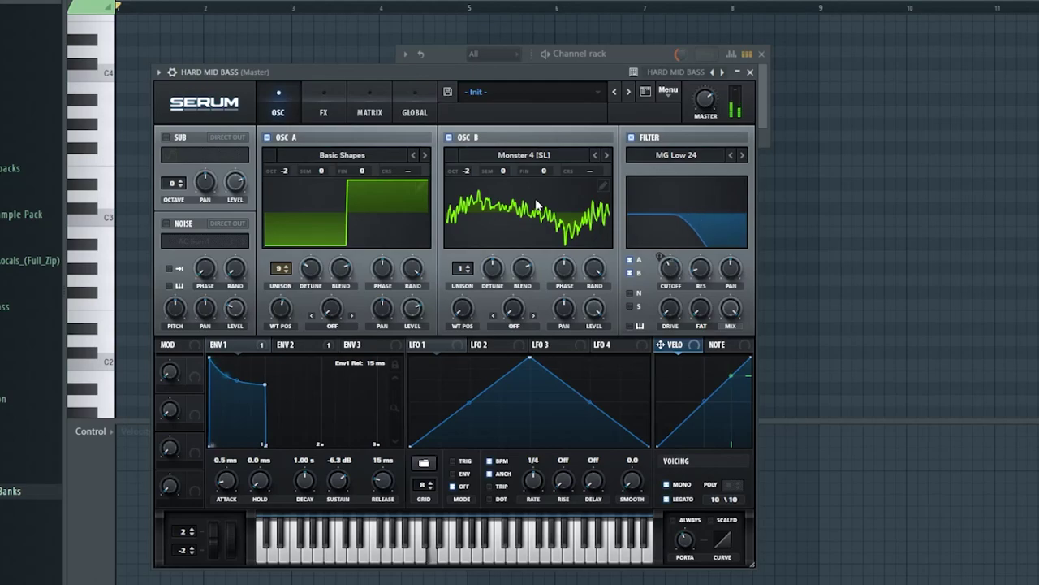
click(751, 72)
key(ctrl+v)
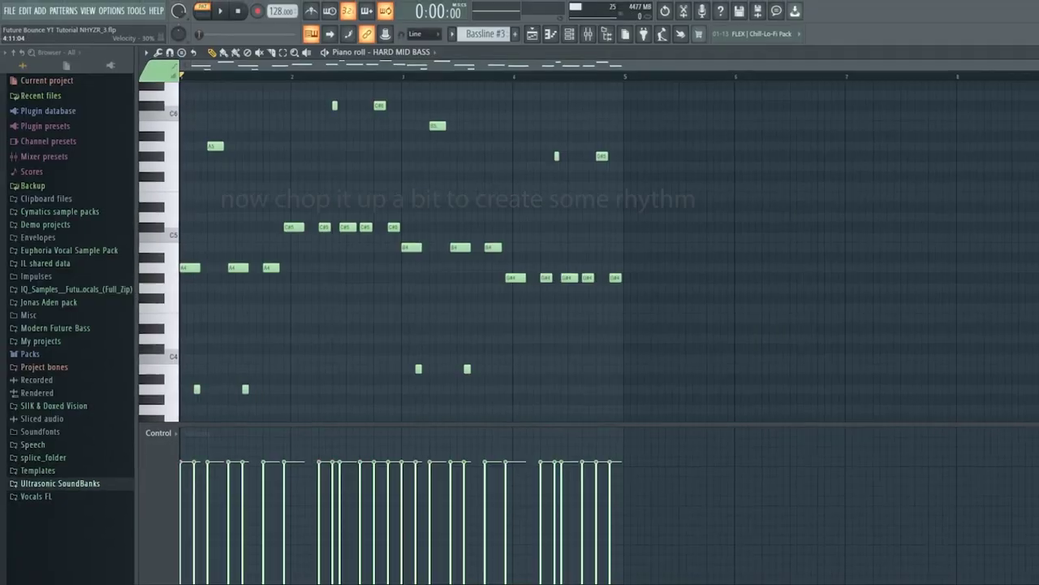
key(space)
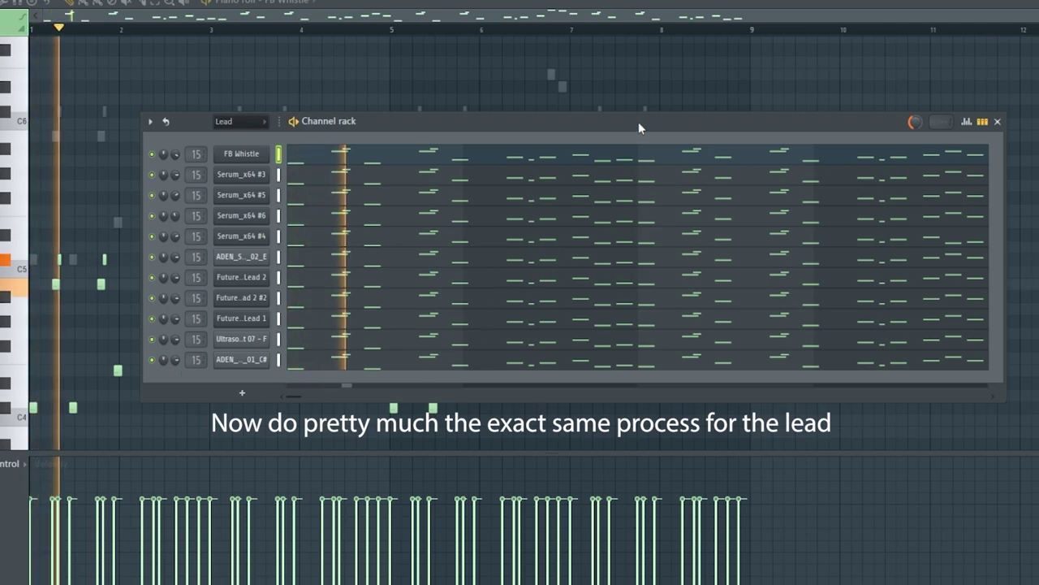
- Listen to the layered Lead channels and the Drop Lead clips with their reverb and volume automations
drag(638, 121, 607, 130)
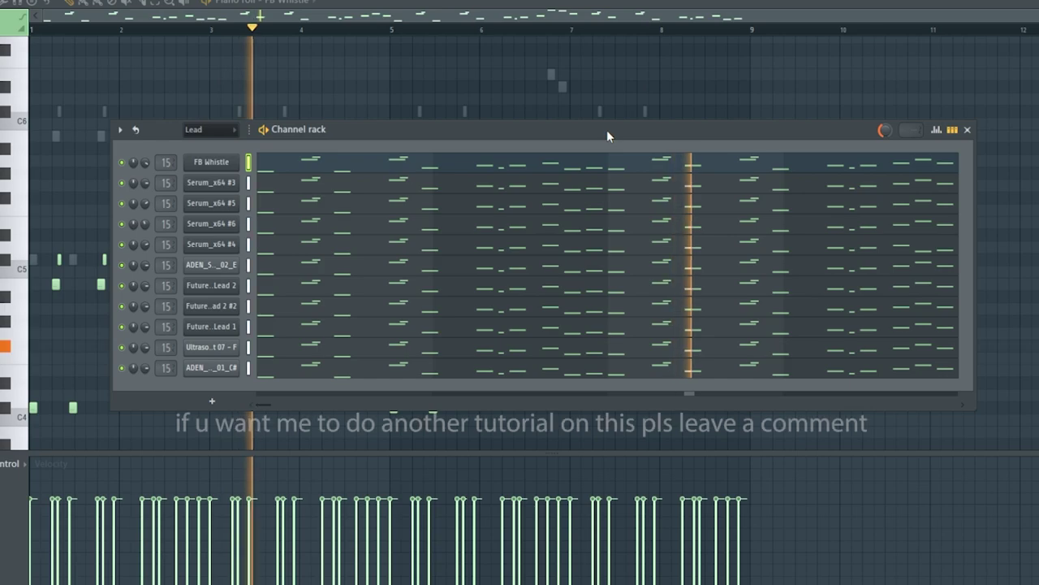
drag(607, 130, 591, 132)
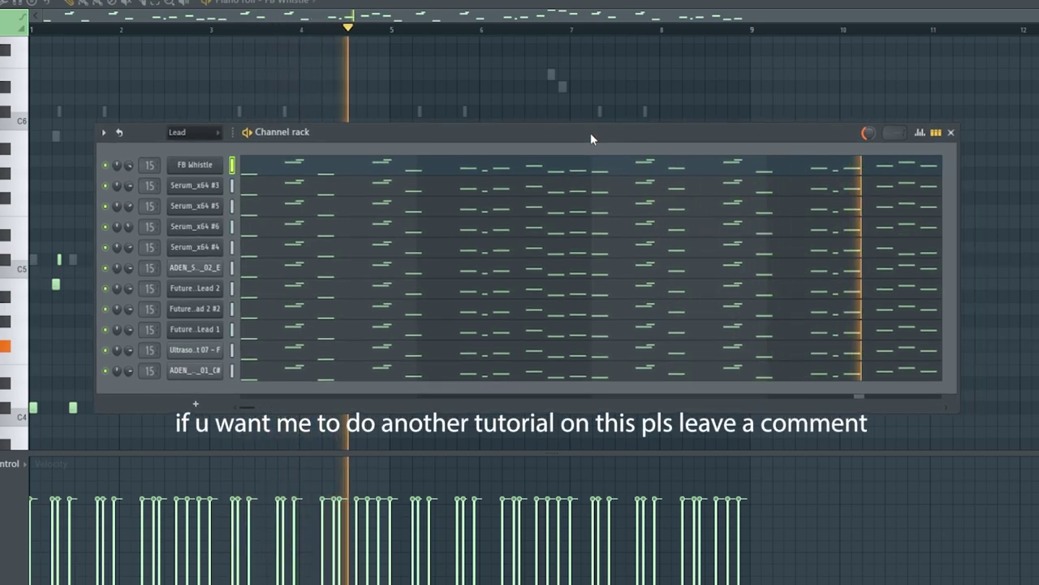
key(space)
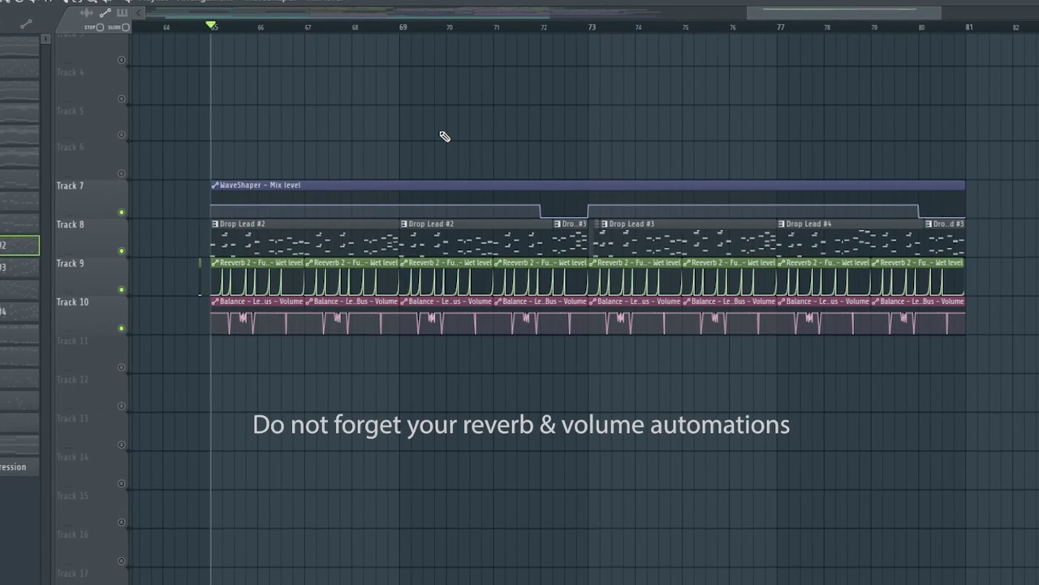
key(space)
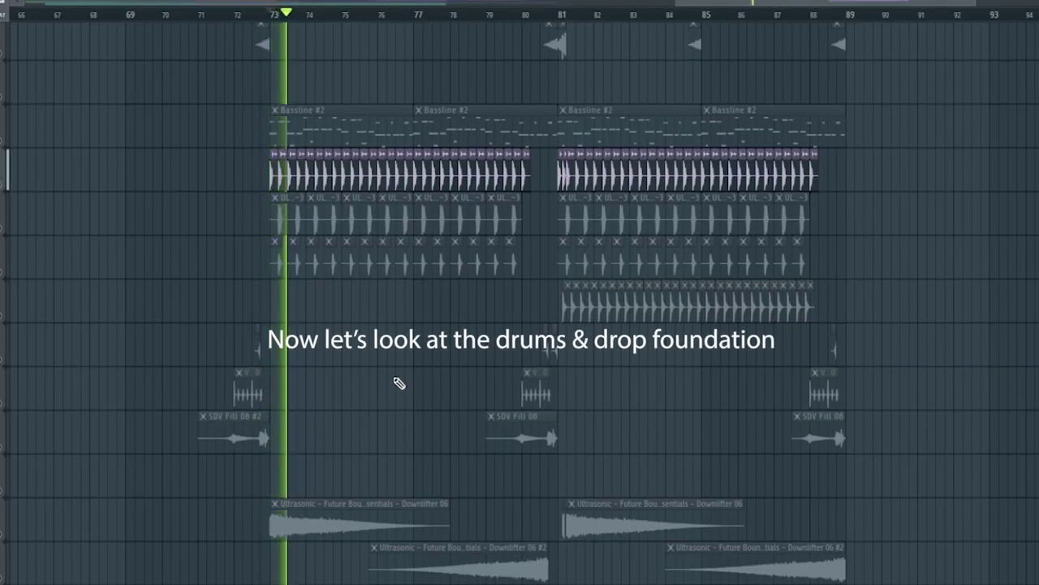
- Audition the drop's drum and effect tracks individually in the playlist, including the second clap, the downlifters and the hi-hat
scroll(399, 383, up, 3)
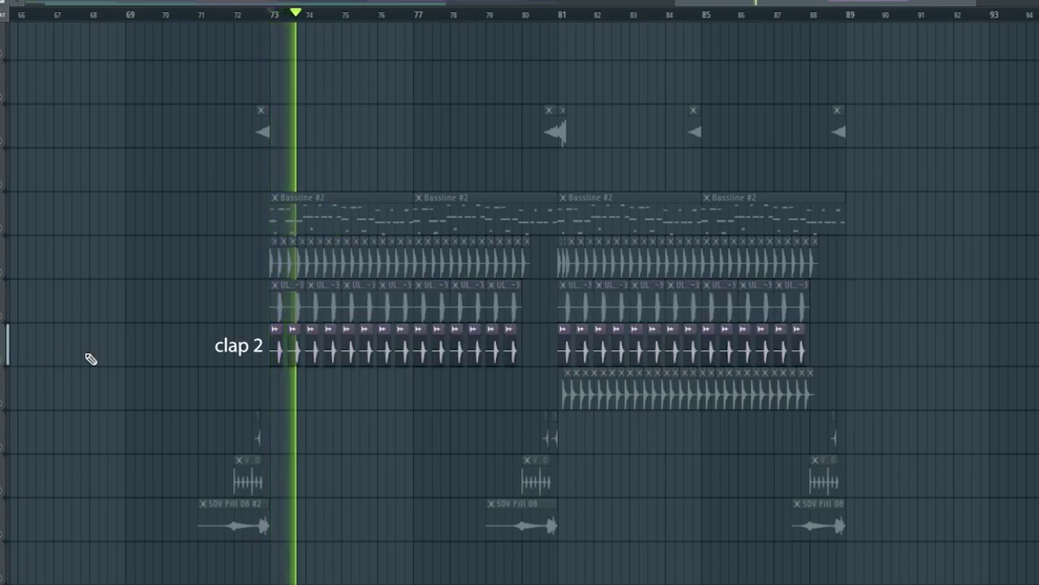
scroll(91, 358, down, 3)
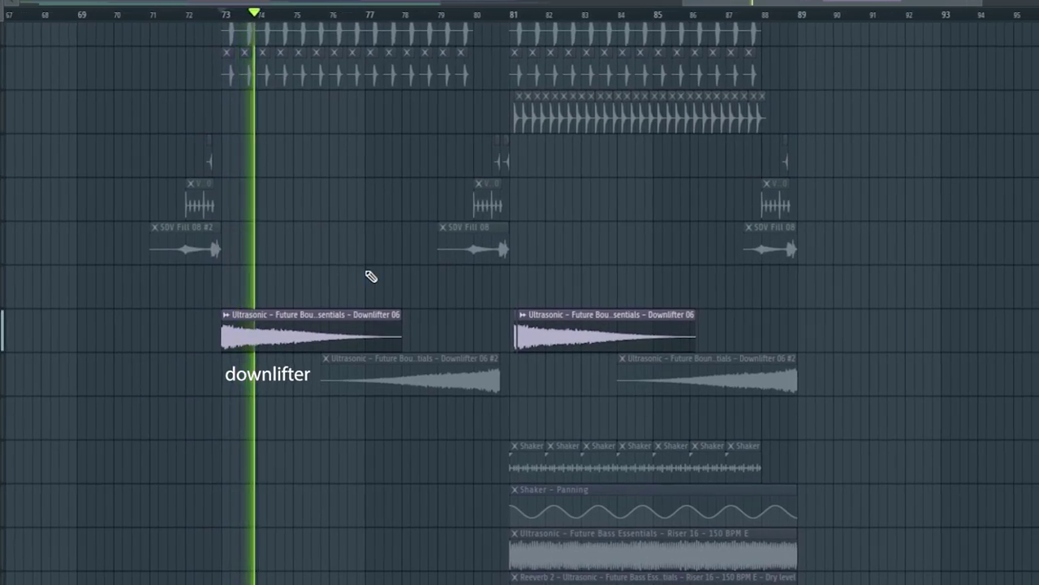
right_click(3, 397)
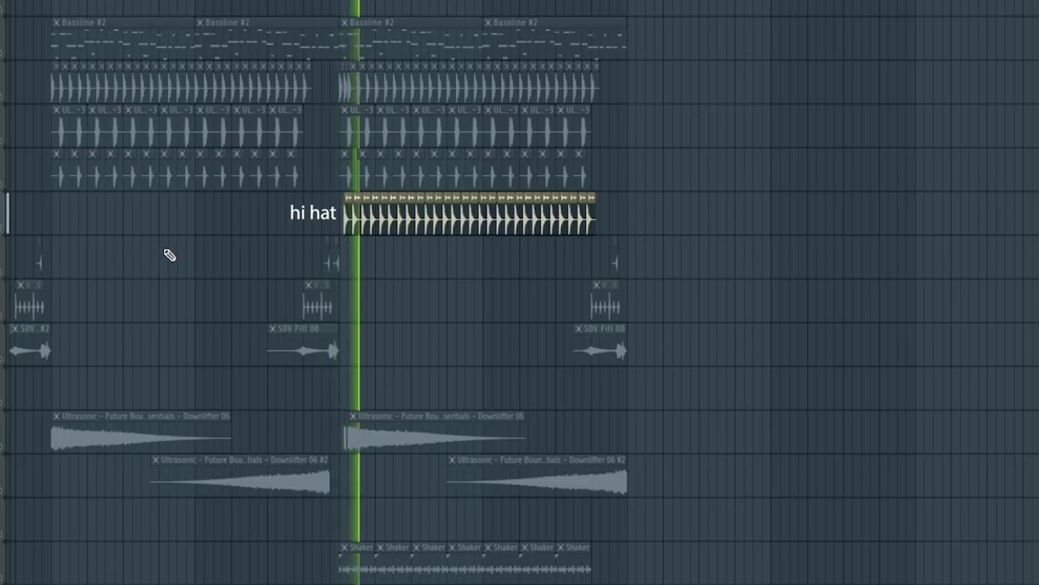
drag(165, 250, 302, 255)
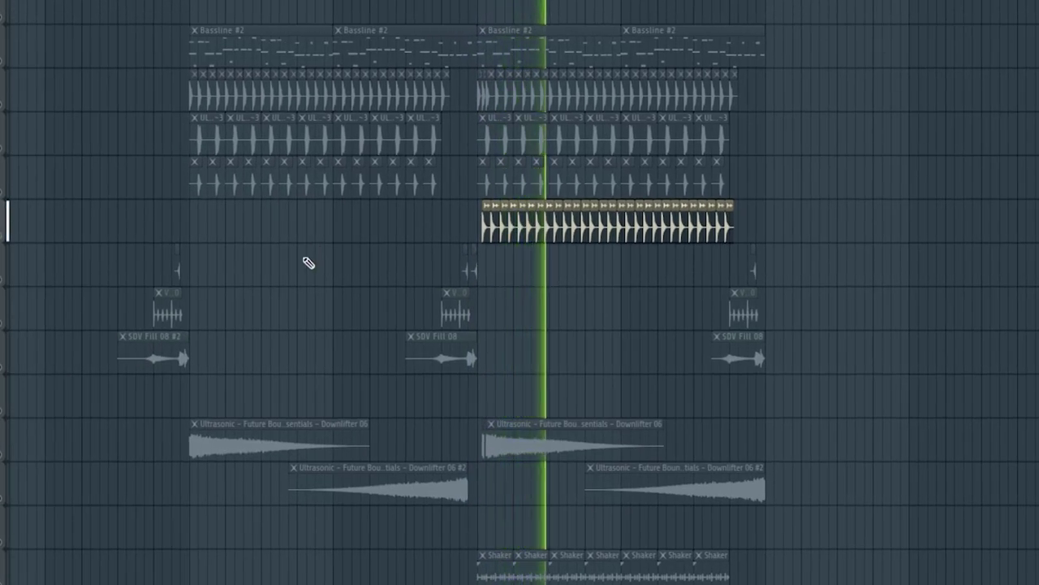